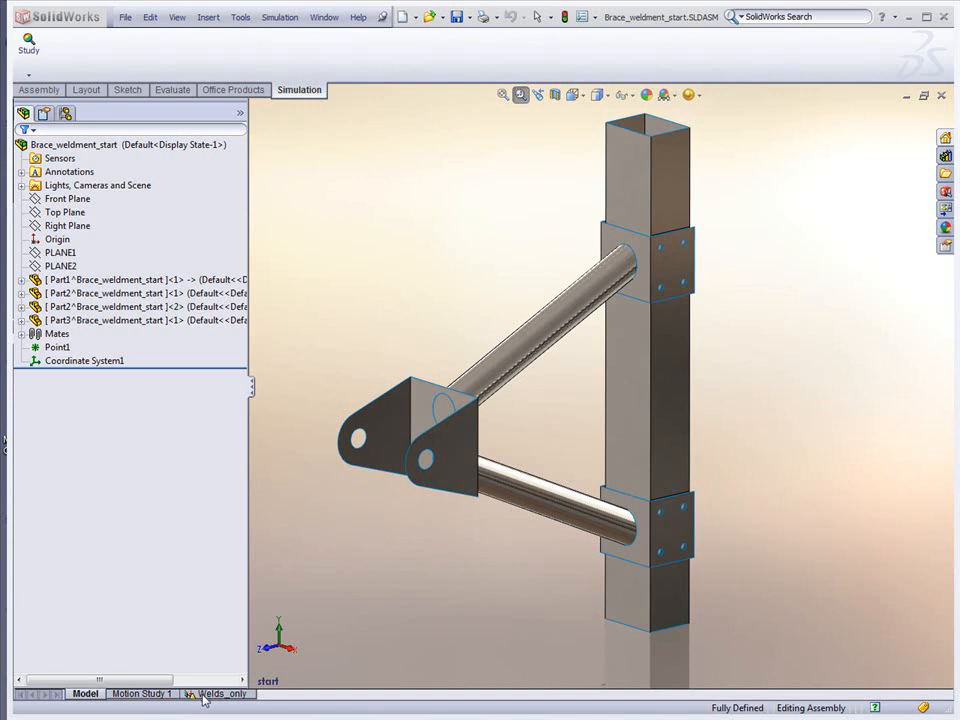
- In the Welds_only study, start a new edge weld connector and set its type to Fillet, Single-Sided
left_click(203, 698)
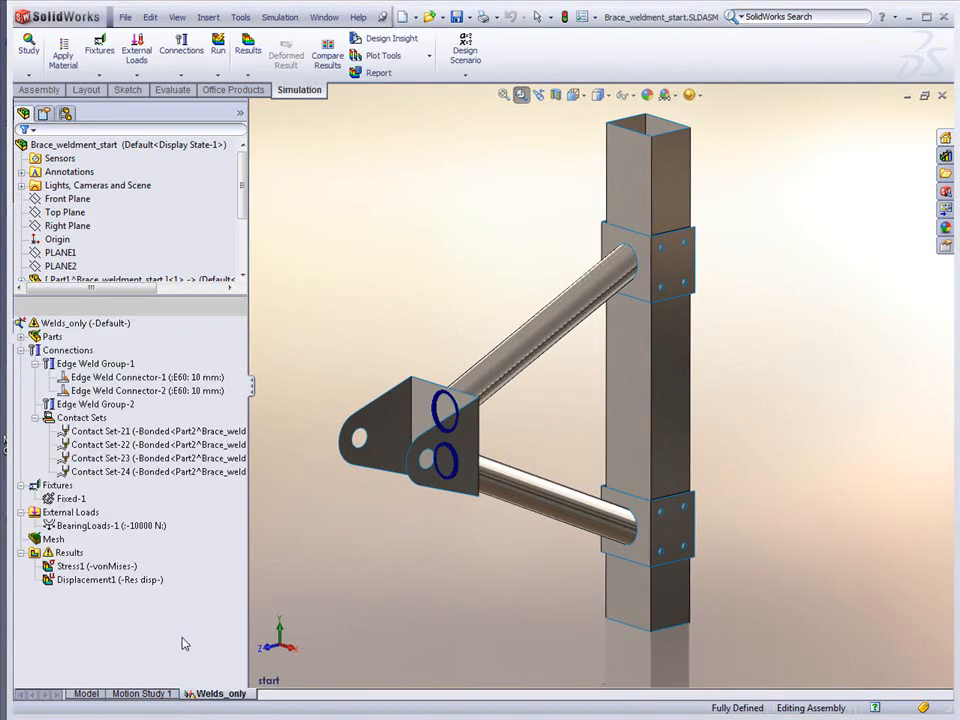
left_click(100, 364)
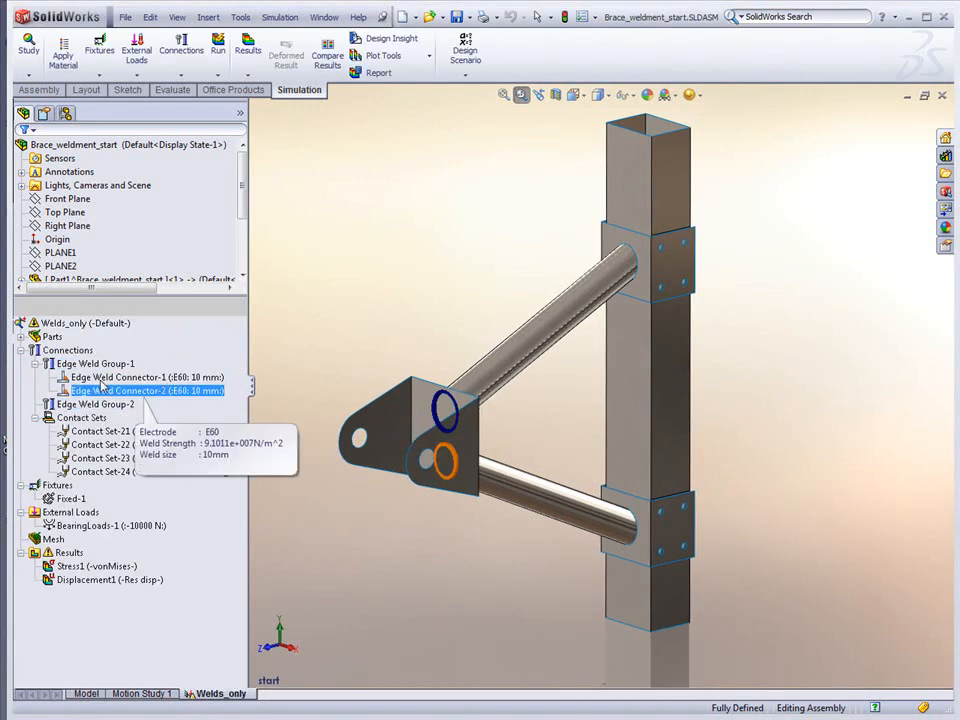
right_click(83, 366)
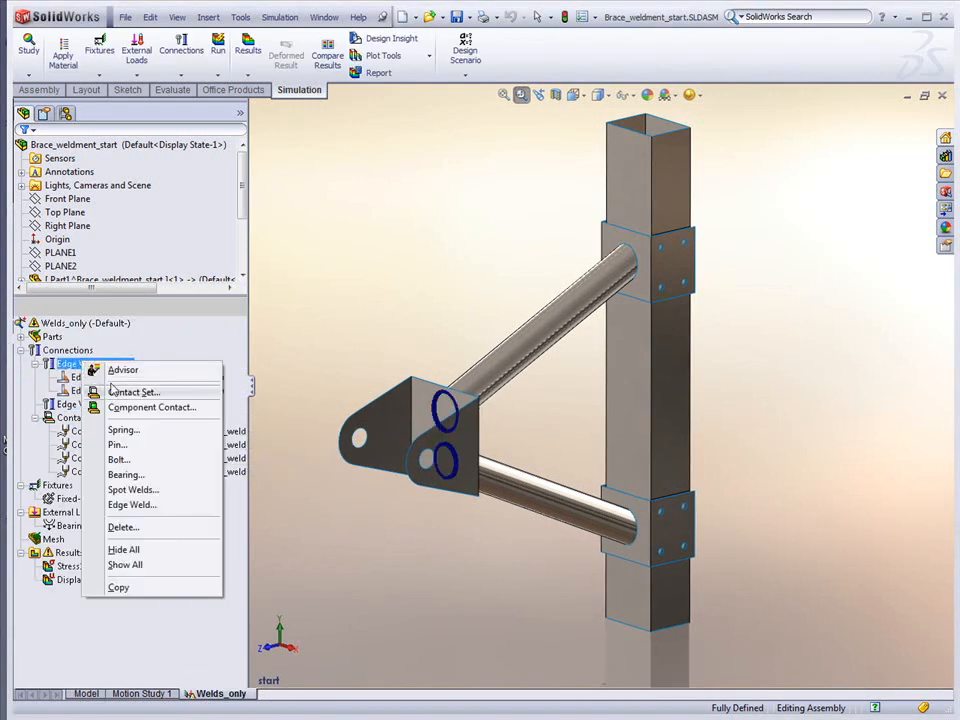
left_click(131, 506)
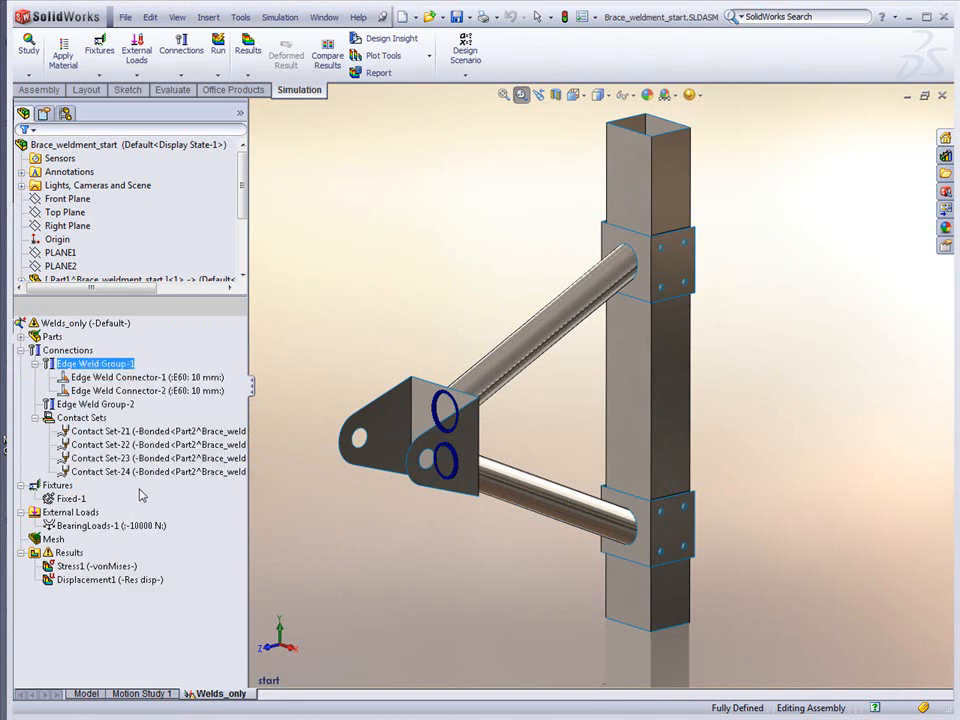
left_click(117, 265)
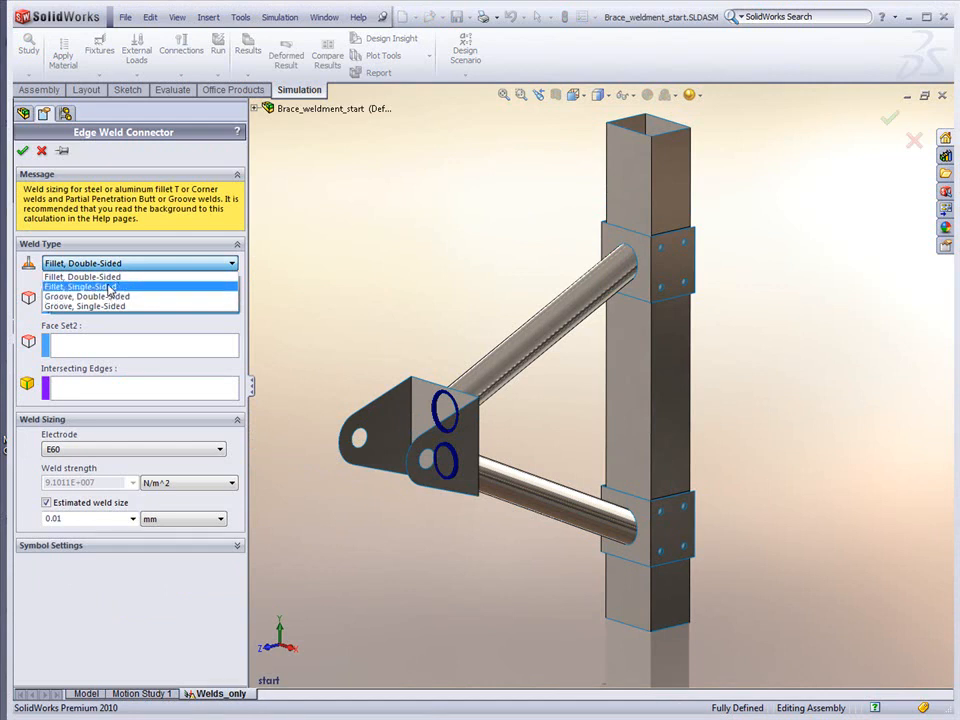
left_click(110, 287)
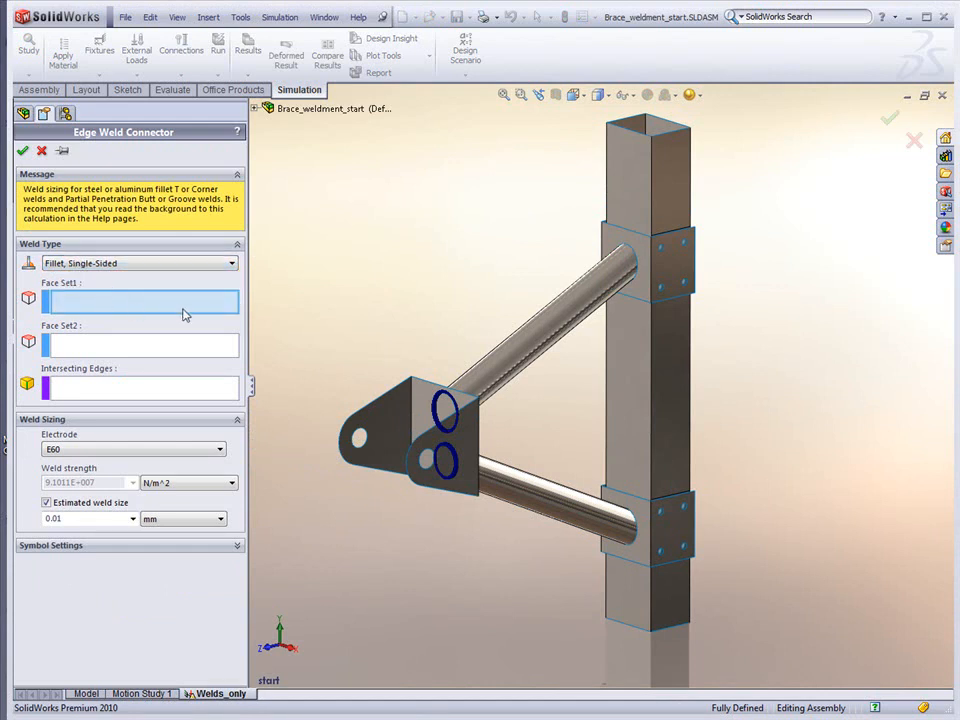
- Assign the upper tube's outer face to Face Set1 and the upper mounting plate's front face to Face Set2
left_click(606, 288)
left_click(155, 347)
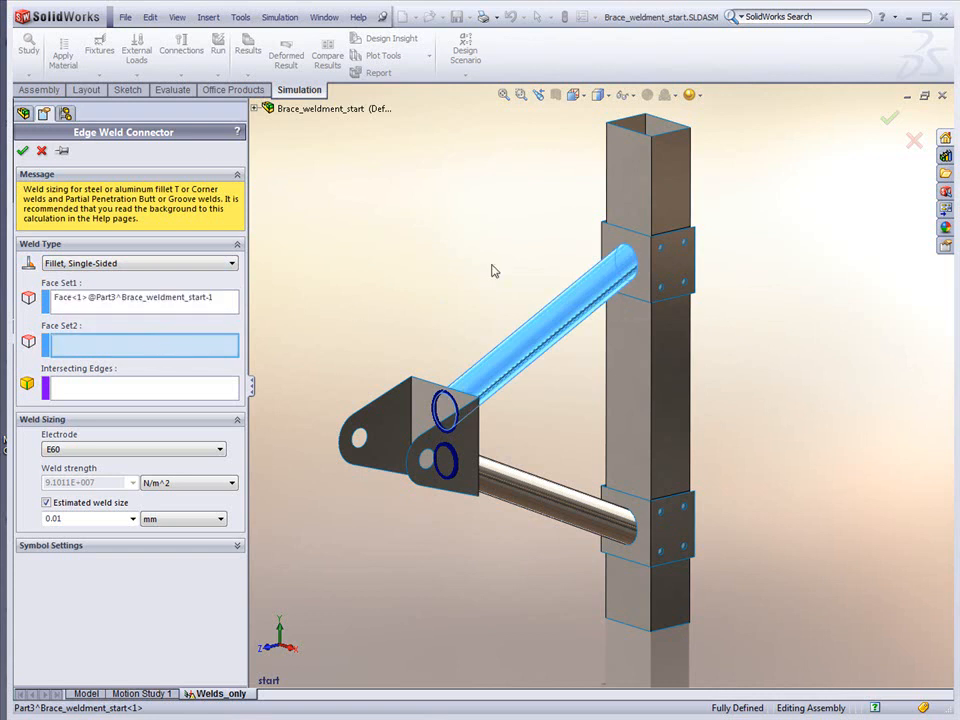
left_click(628, 253)
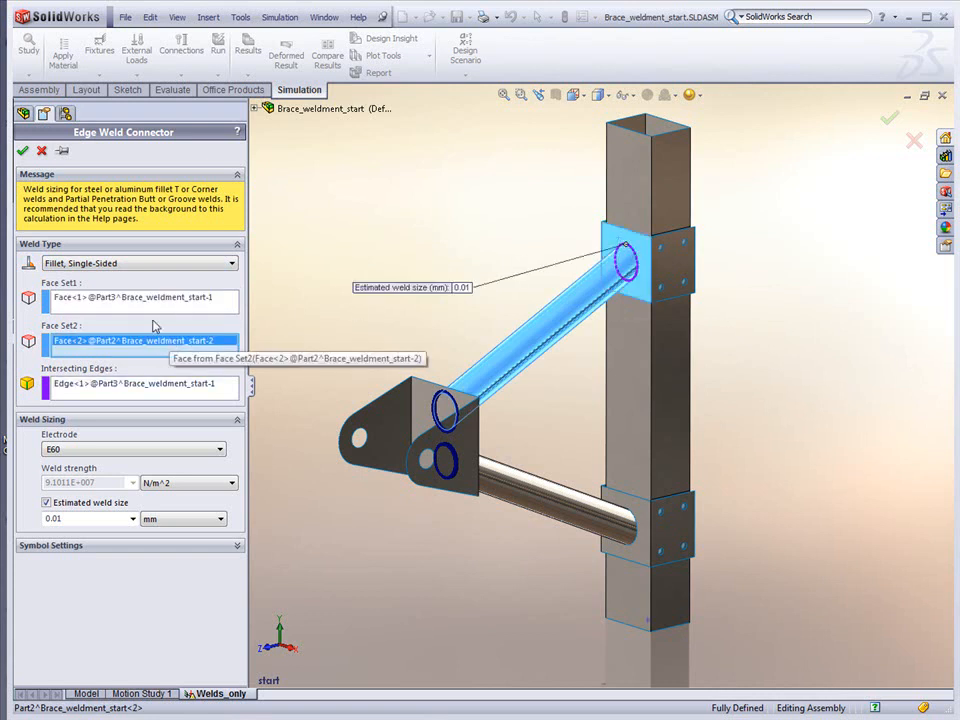
- Keep the E60 electrode, set the estimated weld size to 10 mm and create the upper tube's weld
double_click(58, 519)
left_click(112, 449)
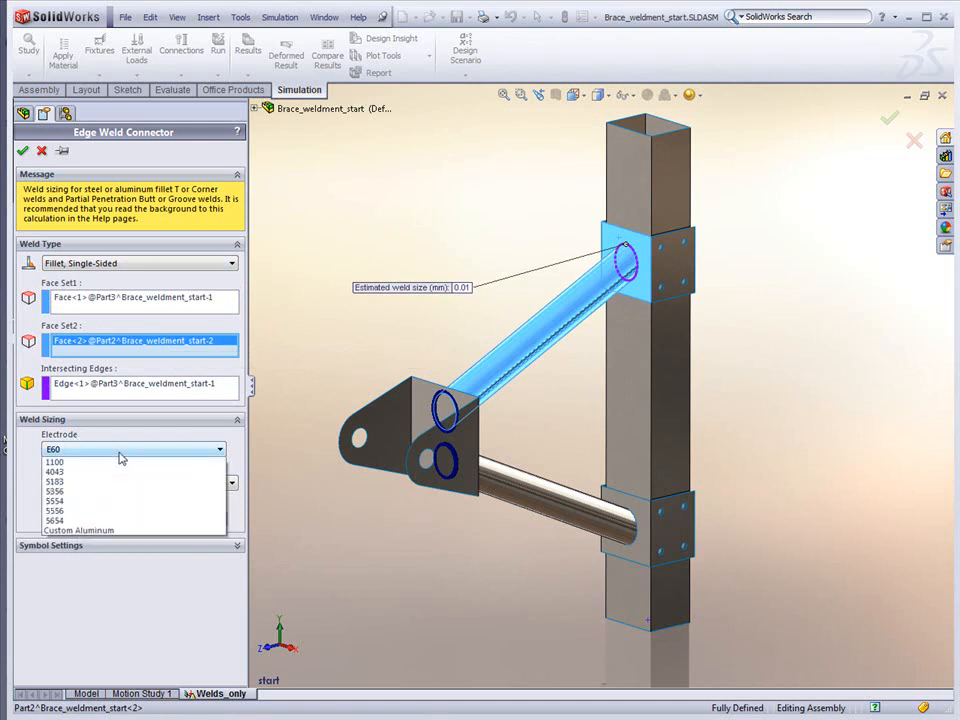
left_click(107, 463)
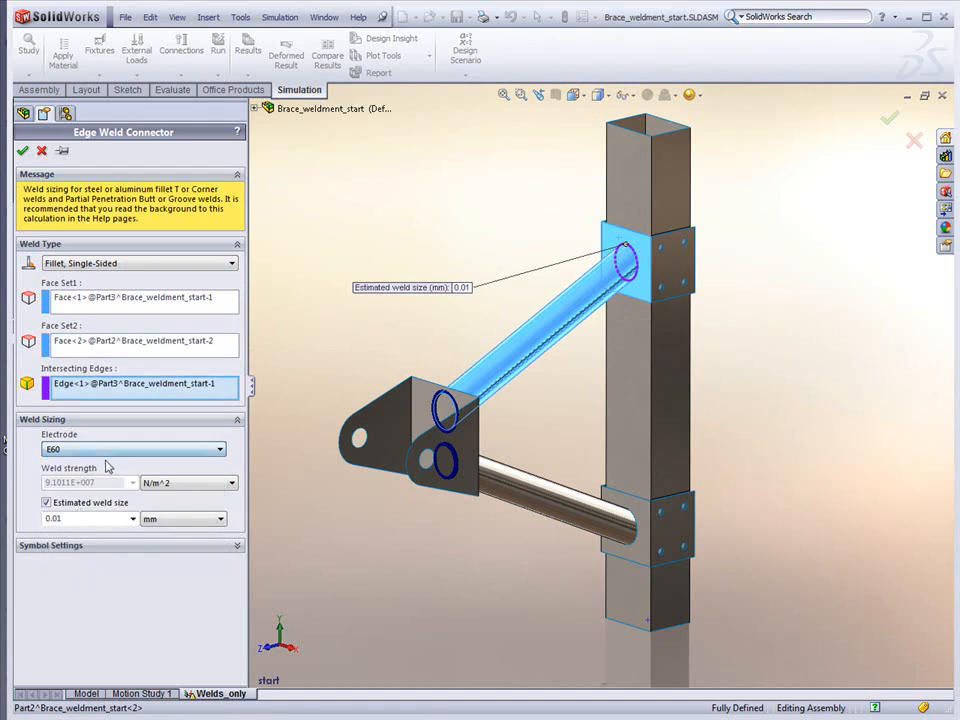
left_click_drag(67, 519, 45, 519)
type("10")
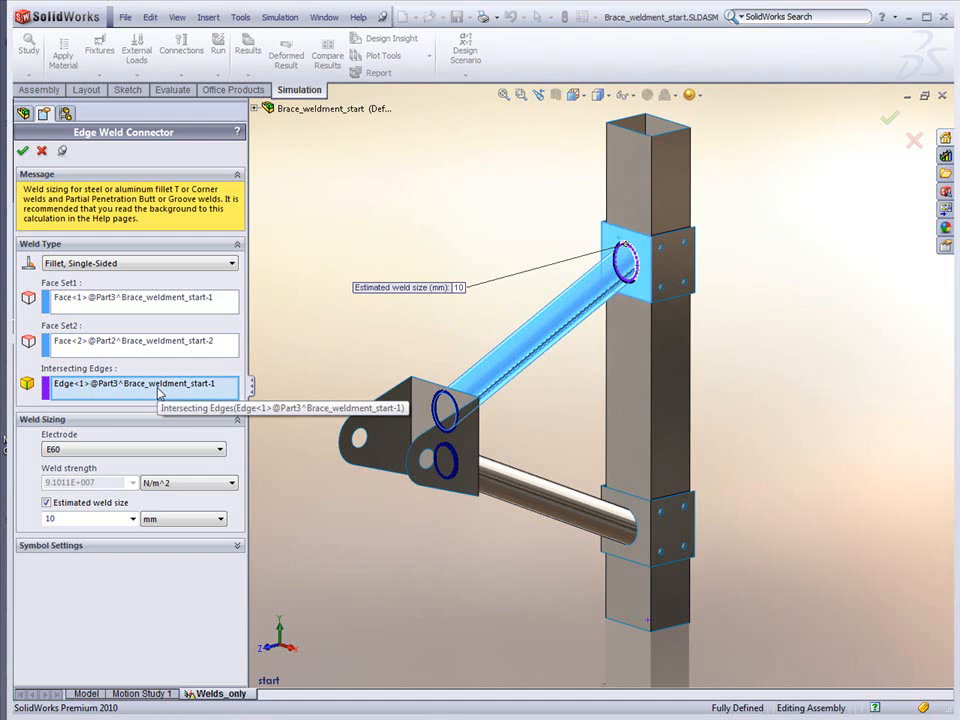
left_click(22, 150)
- Create a second 10 mm single-sided fillet weld between the lower tube's outer face and the lower mounting plate, and finish the edge weld command
left_click(628, 533)
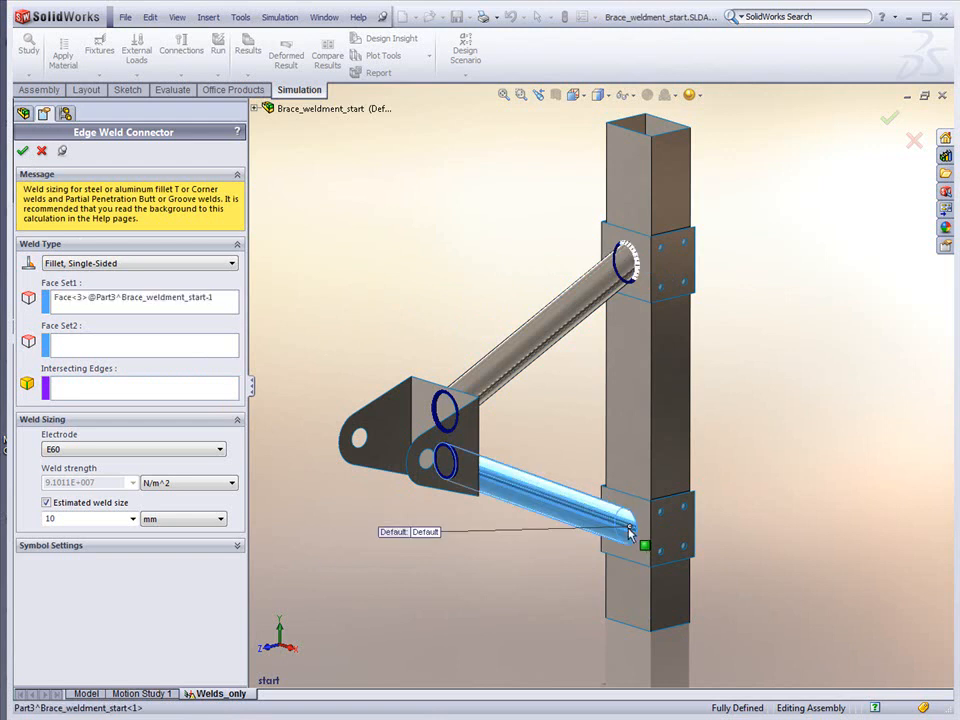
left_click(165, 347)
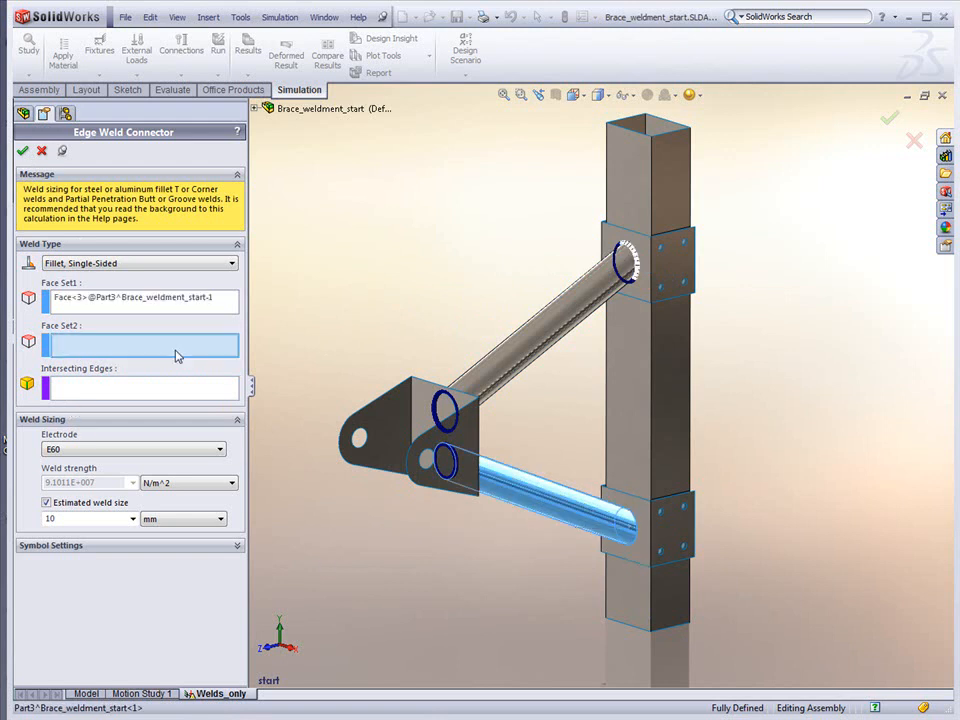
left_click(625, 540)
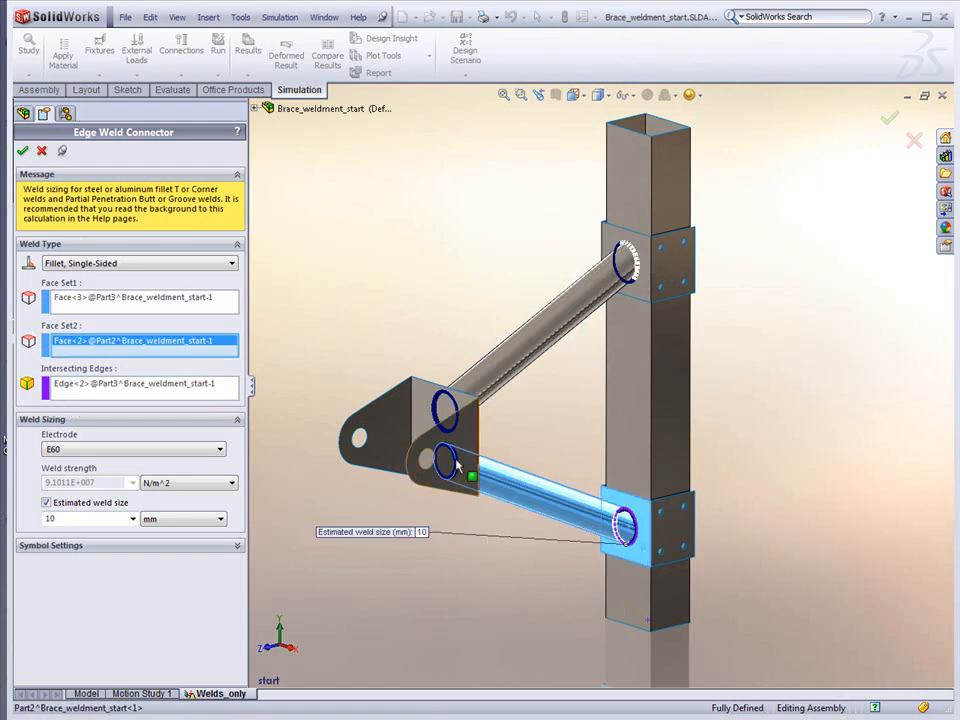
left_click(22, 150)
left_click(41, 150)
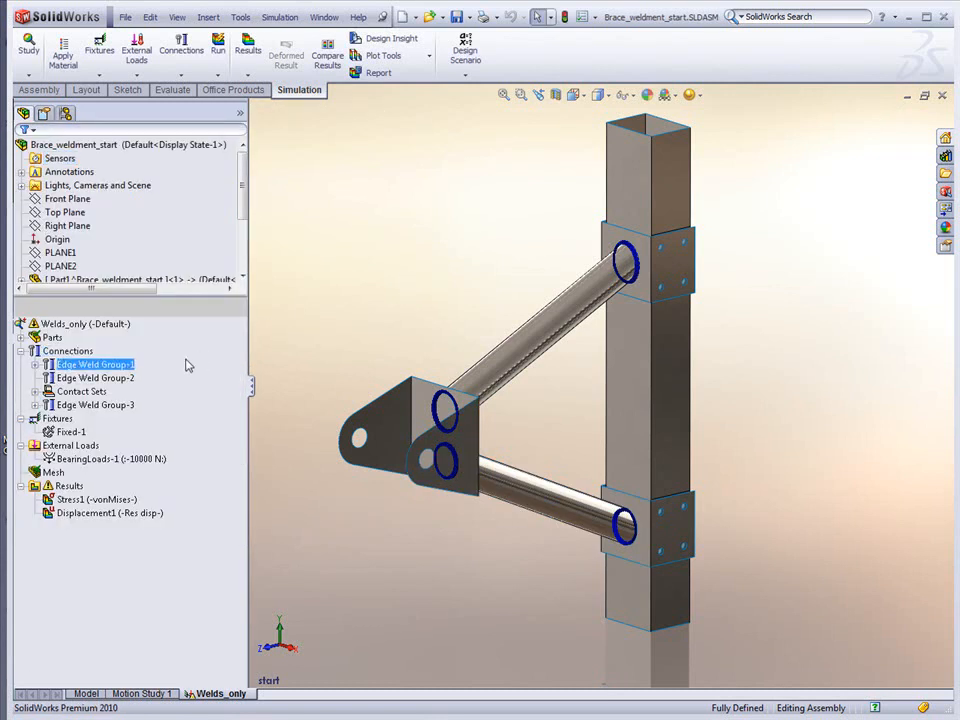
- Run the Welds_only study and view its displacement and von Mises stress plots
right_click(90, 325)
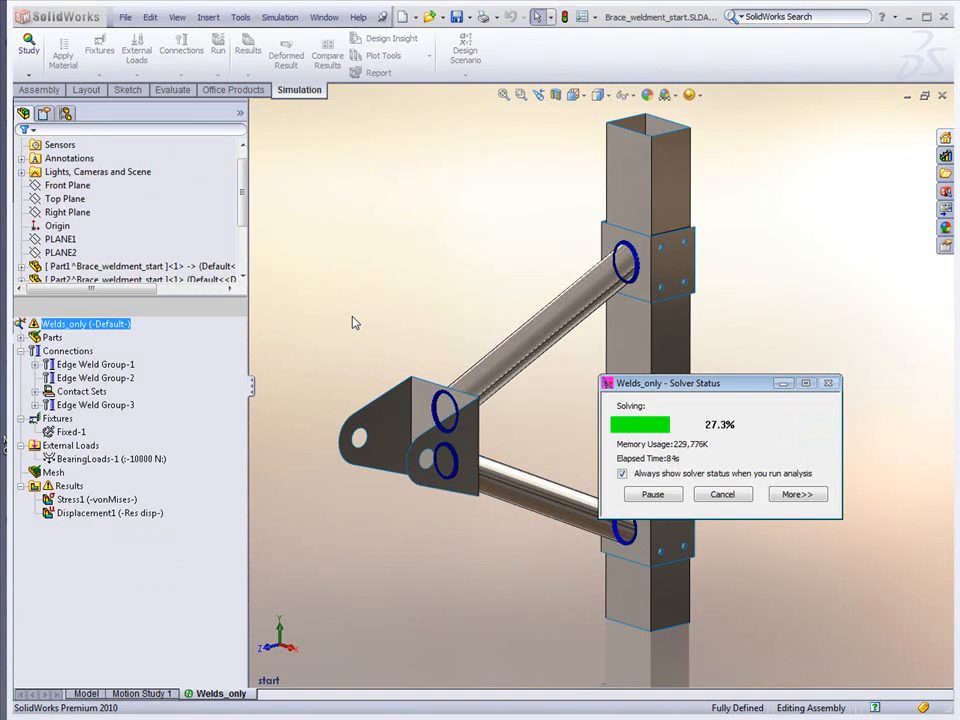
mouse_move(220, 703)
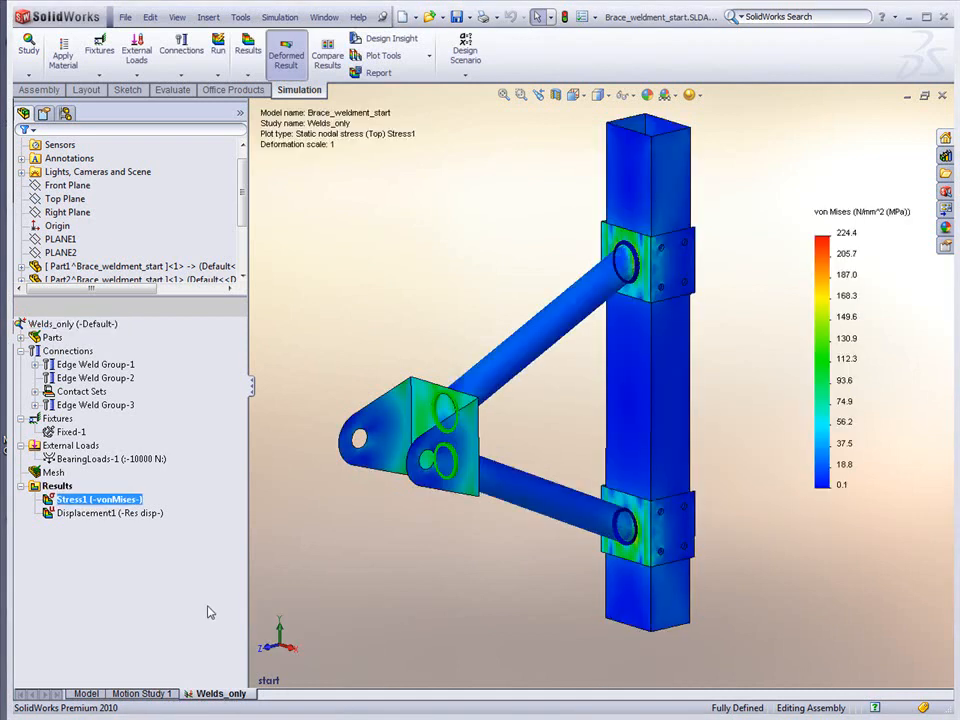
double_click(90, 512)
double_click(85, 499)
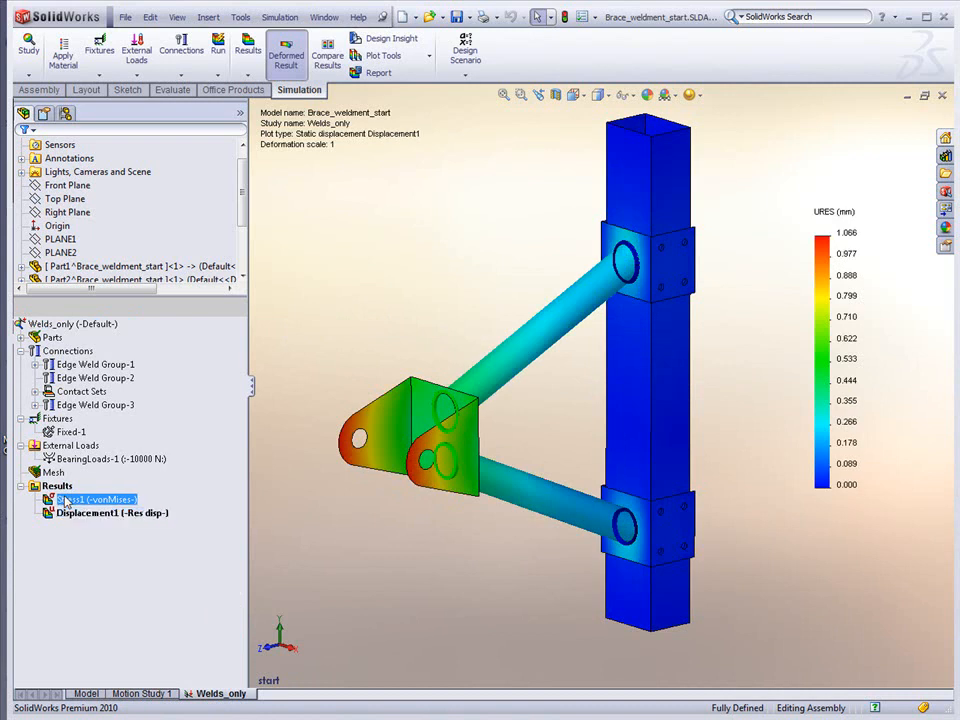
- Define a weld check plot without title text or a named view, and place its results window clear of the trees
right_click(57, 486)
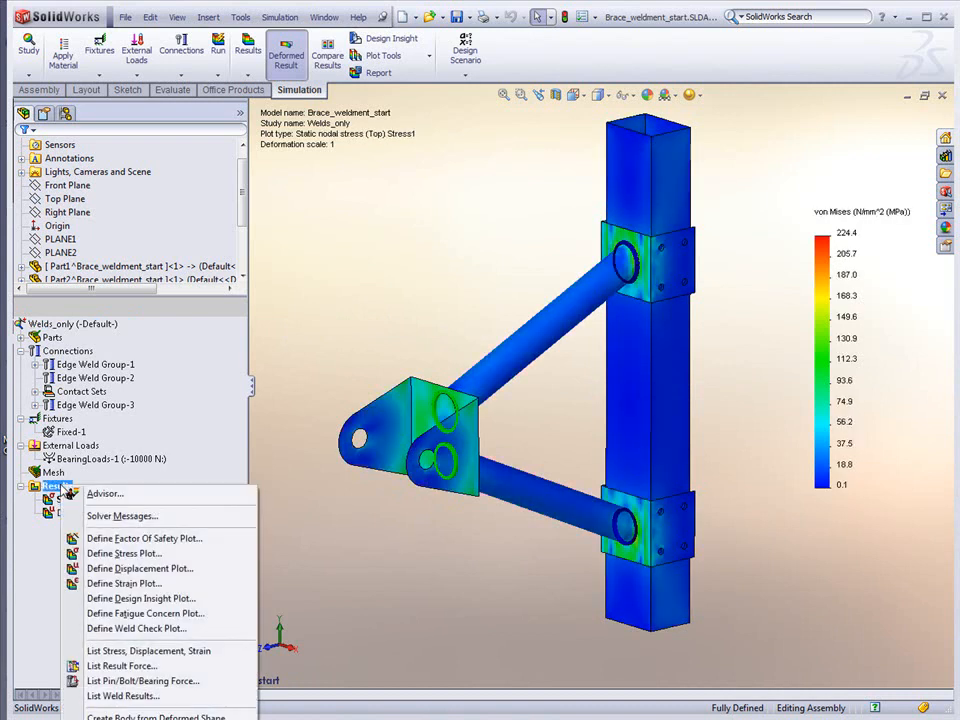
left_click(133, 629)
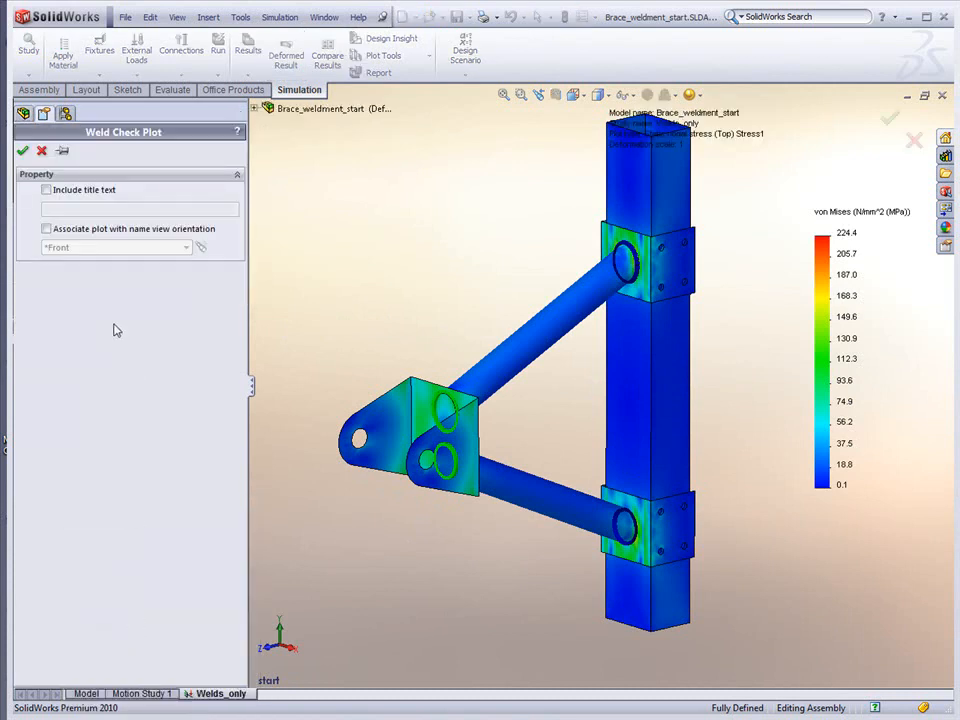
left_click(23, 152)
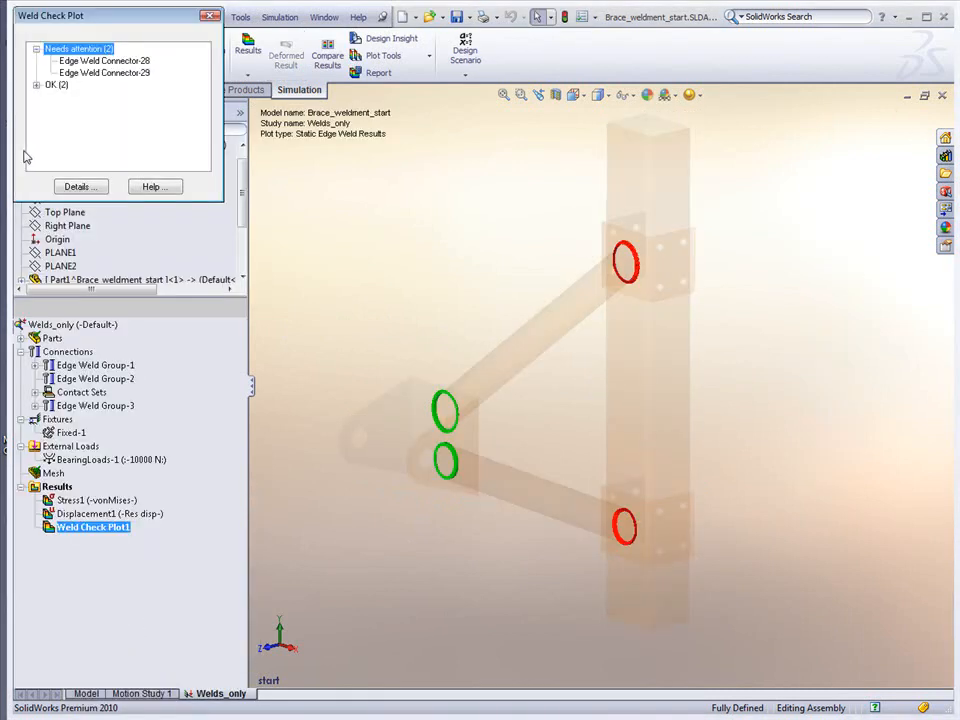
left_click_drag(55, 18, 283, 166)
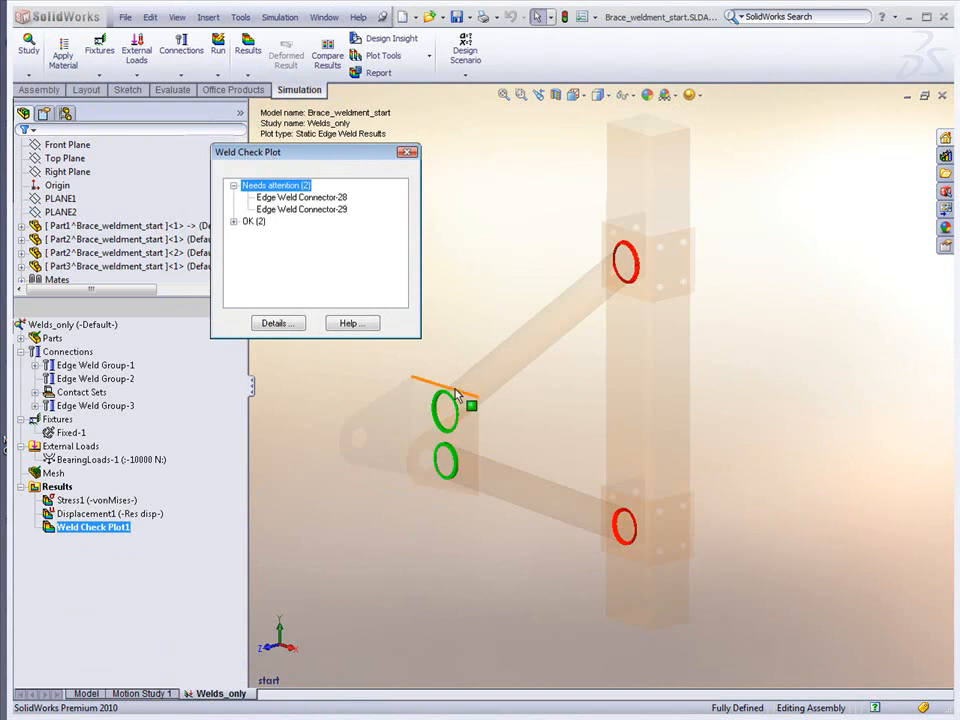
- Expand the OK weld group and examine Edge Weld Connector-28, placing its size callout beside the upper weld
middle_click_drag(559, 439, 650, 488, "ctrl")
scroll(650, 488, "up", 1)
scroll(650, 485, "down", 2)
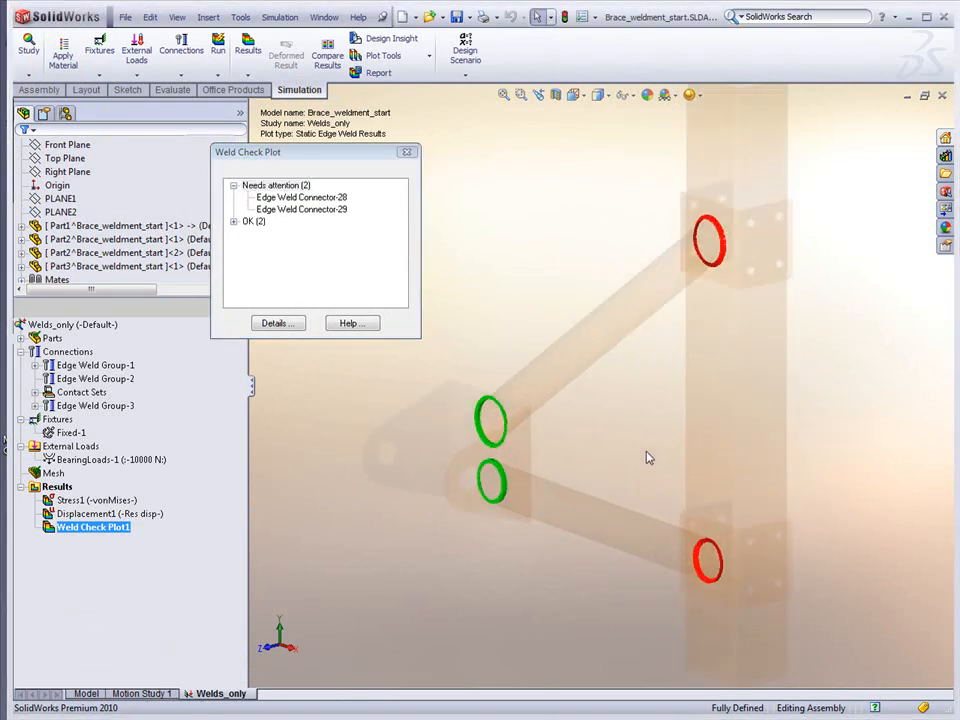
scroll(648, 457, "down", 1)
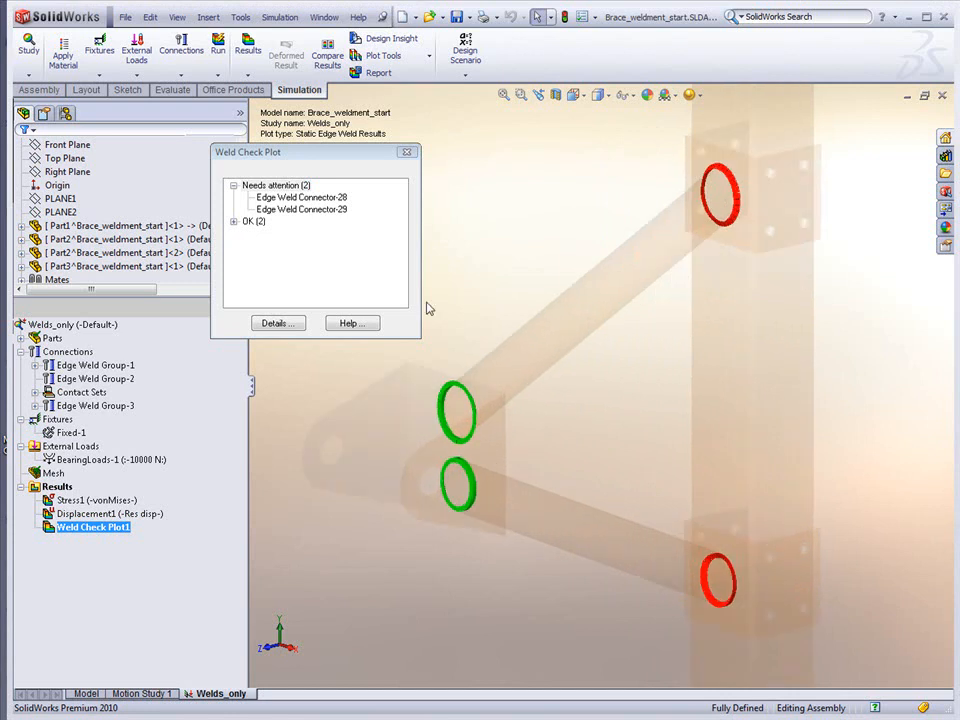
left_click(233, 221)
left_click(279, 209)
left_click(300, 197)
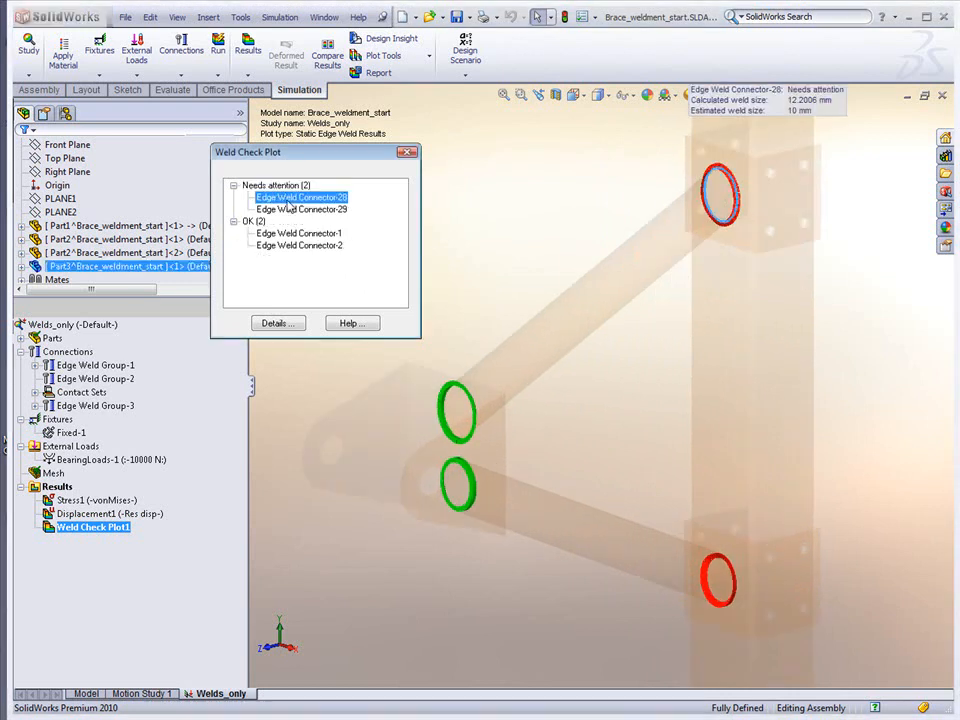
left_click_drag(814, 102, 619, 170)
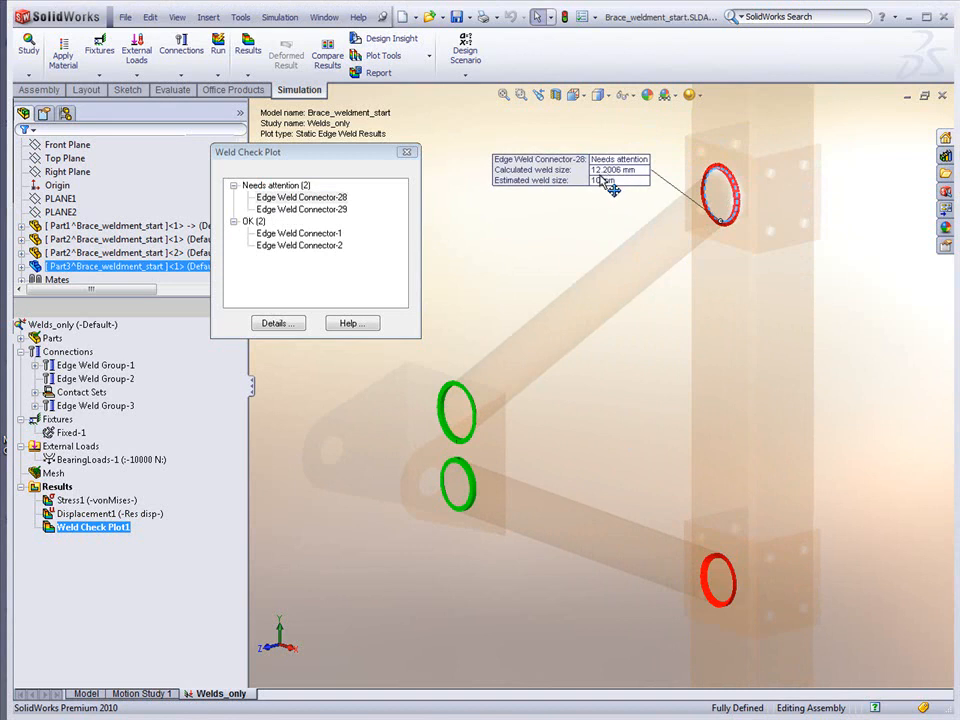
- Inspect the weld size callouts of Edge Weld Connector-29, Edge Weld Connector-1 and Edge Weld Connector-2
left_click(293, 210)
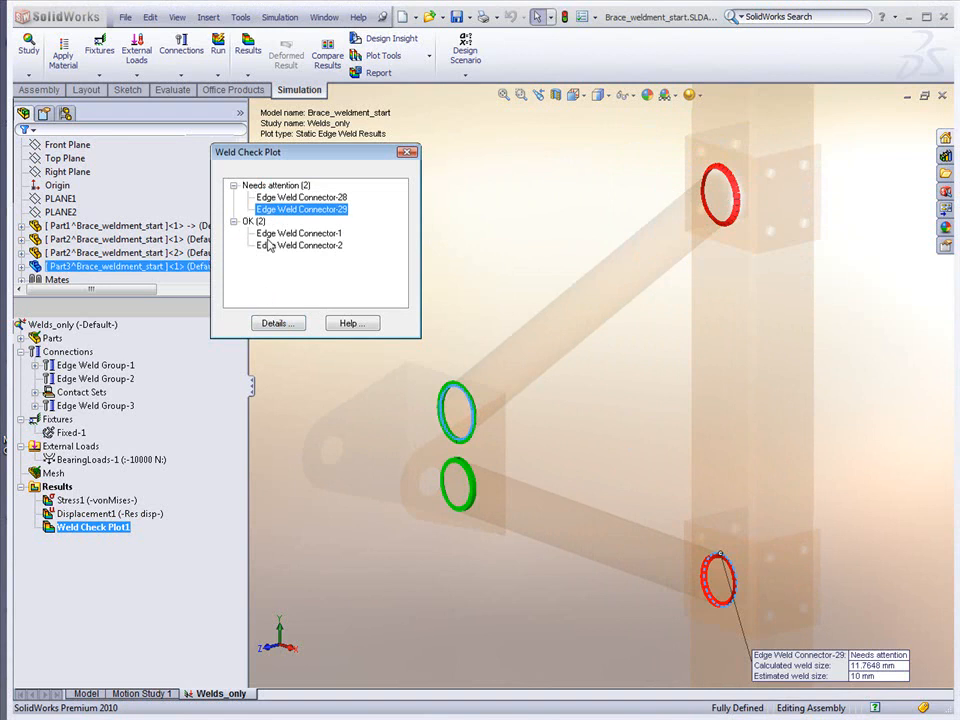
left_click(268, 233)
left_click(269, 246)
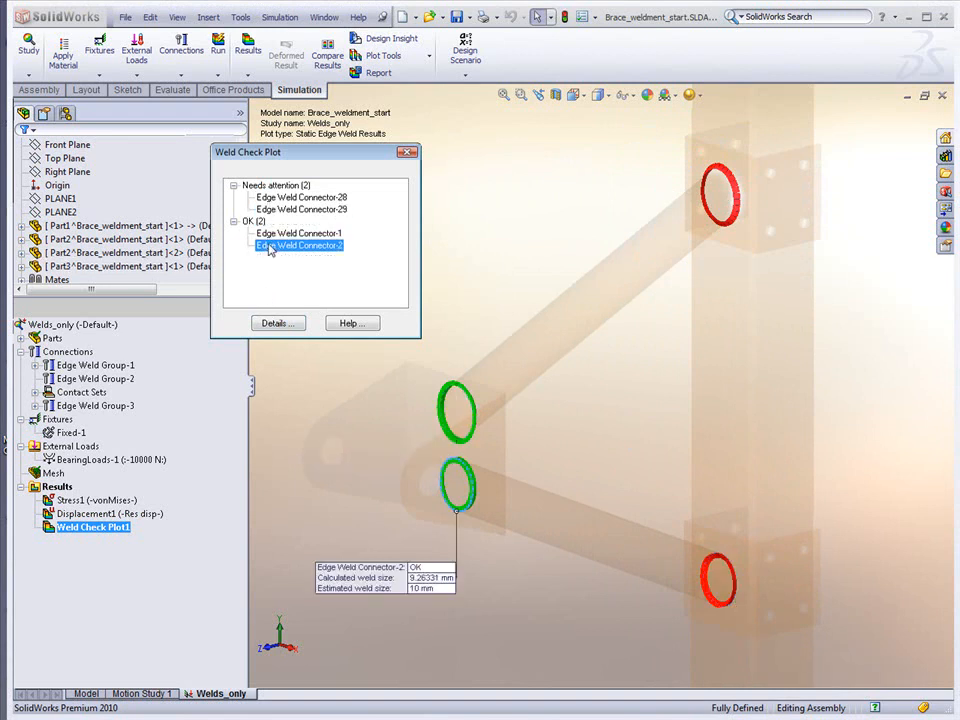
- Open the detailed edge-weld results for Edge Weld Connector-1, including the mean values, and review its weld size plot
left_click(269, 323)
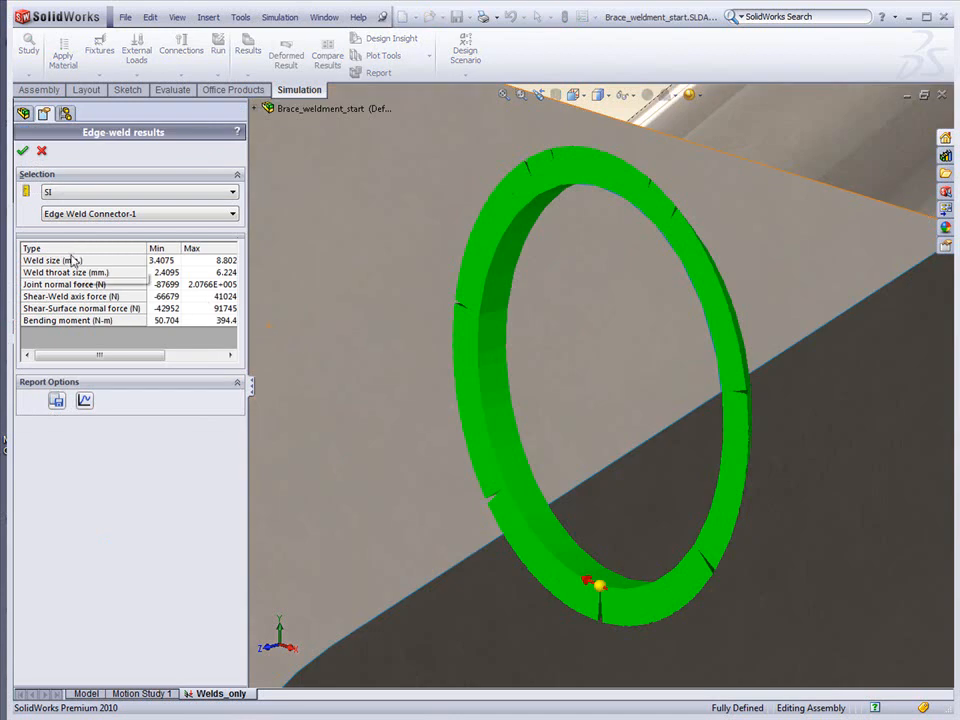
left_click_drag(247, 308, 312, 330)
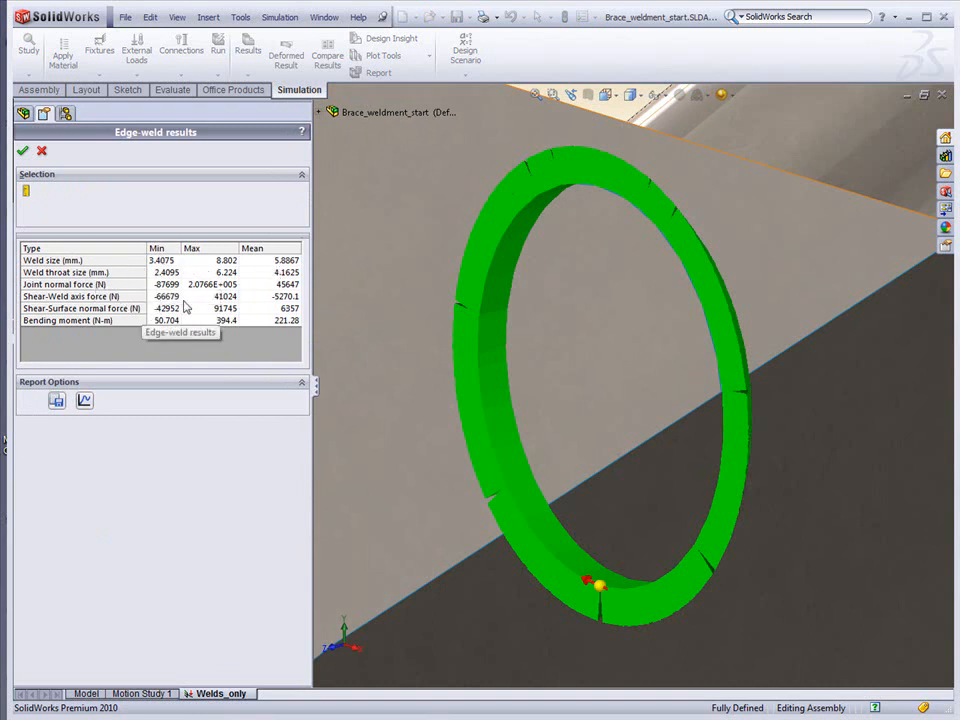
left_click(84, 401)
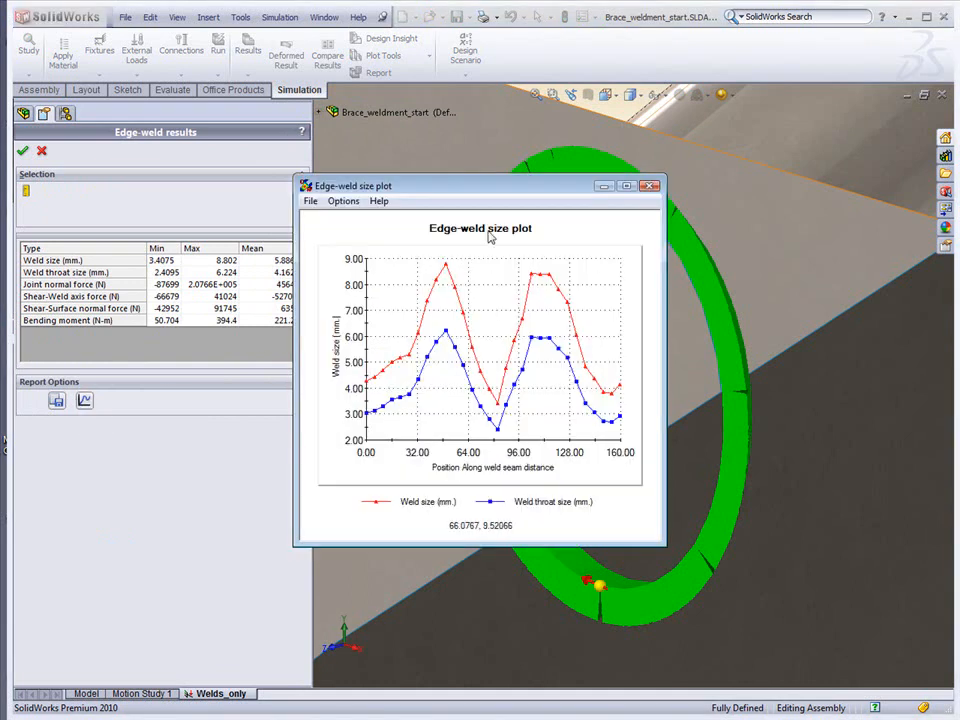
left_click_drag(506, 188, 295, 107)
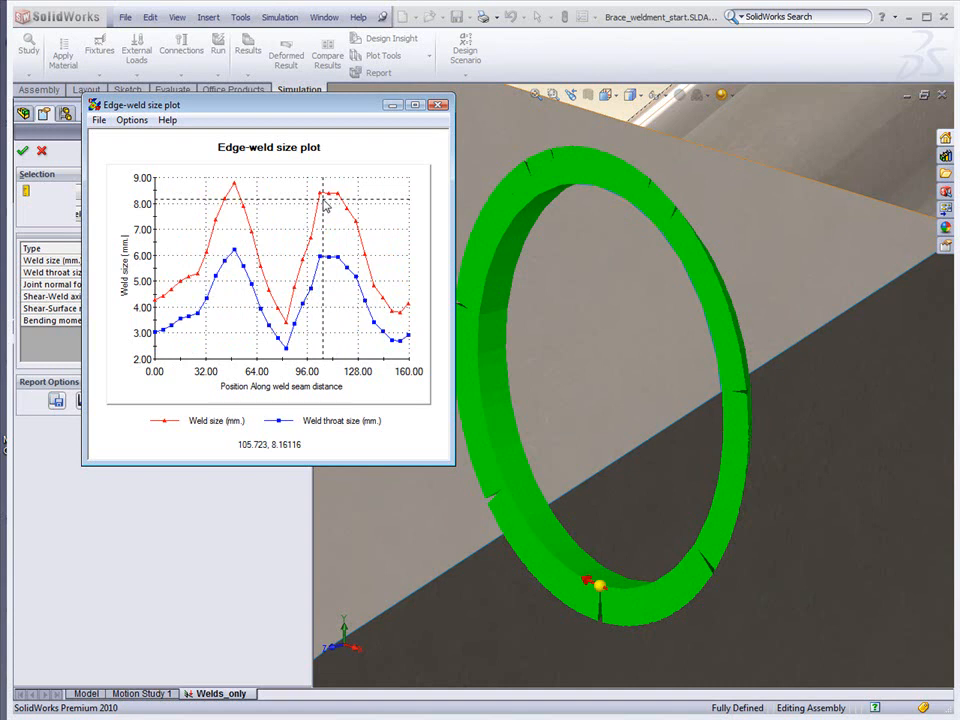
left_click(438, 106)
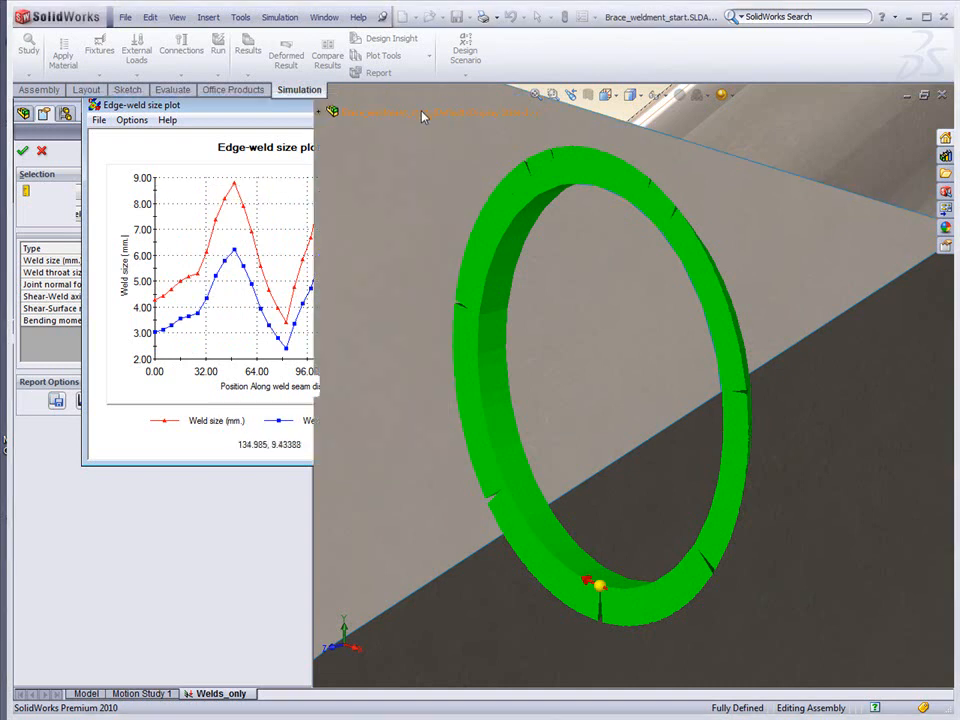
- Review the detailed results and weld size plot of Edge Weld Connector-28, and close the edge-weld results
left_click(167, 214)
left_click(151, 250)
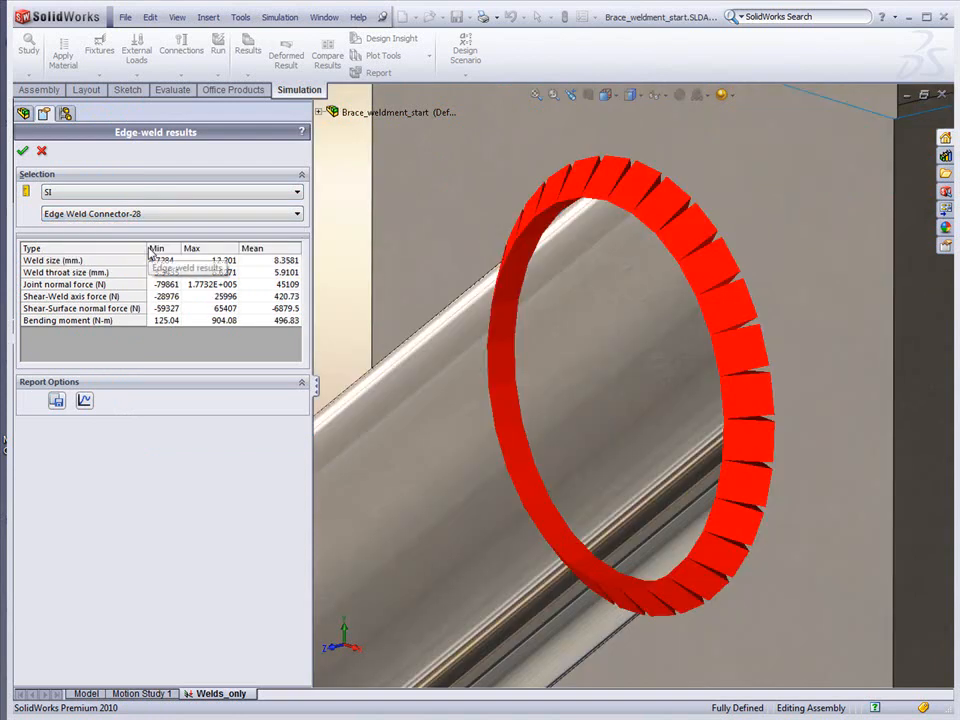
left_click(80, 401)
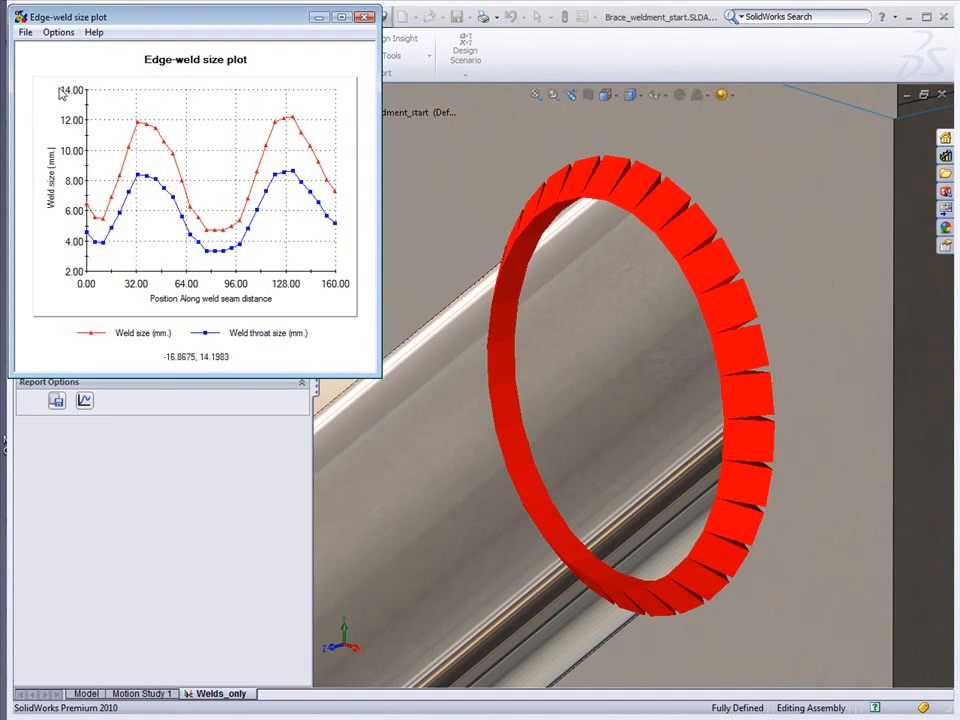
left_click(366, 17)
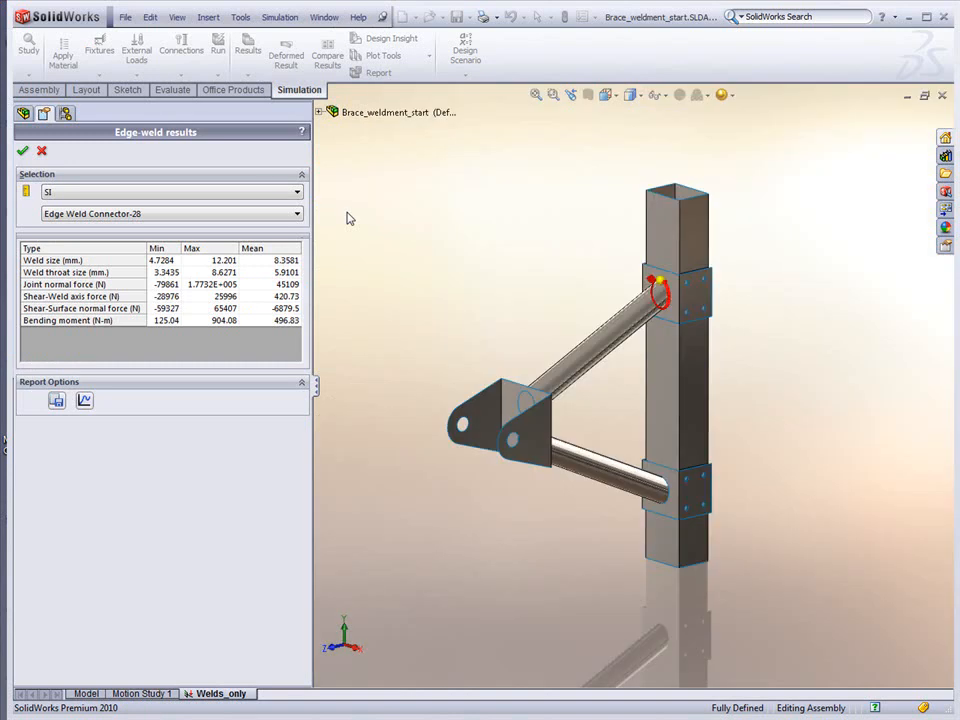
left_click(23, 150)
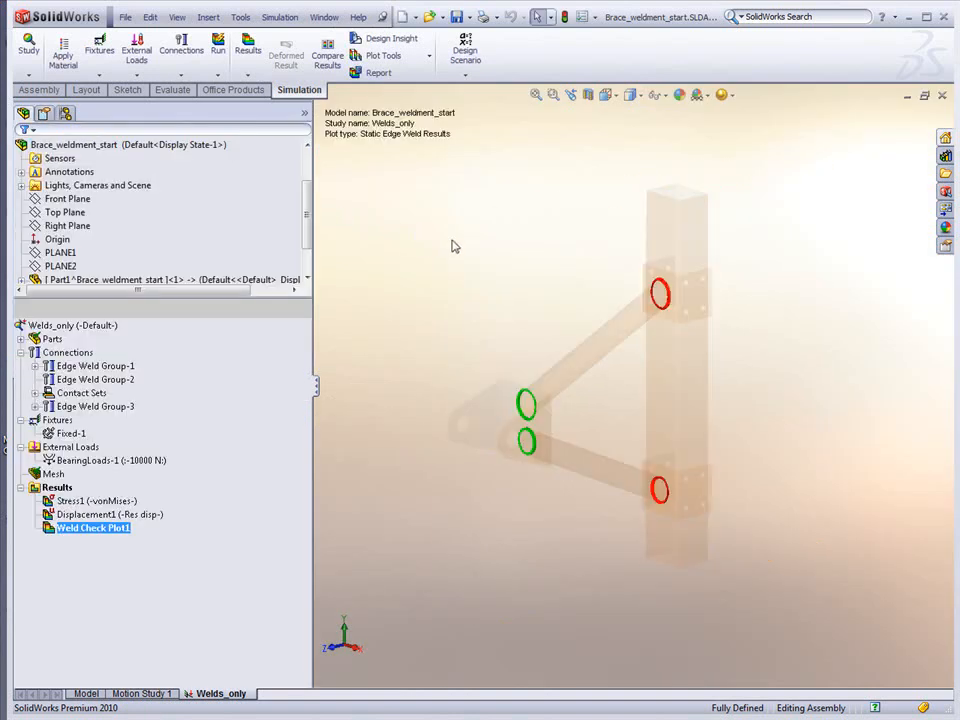